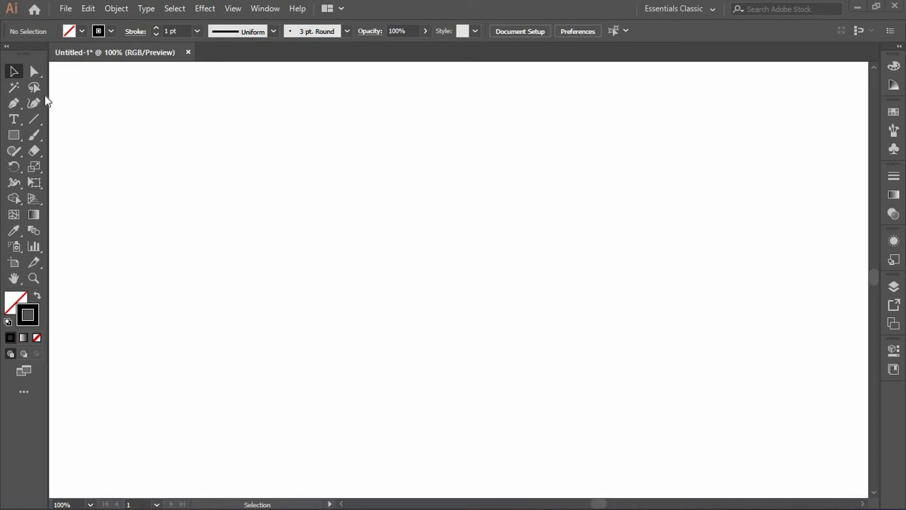
- Draw a closed five-anchor arrow-shaped path pointing right with the Pen tool
{"action": "left_click", "coordinate": [13, 103]}
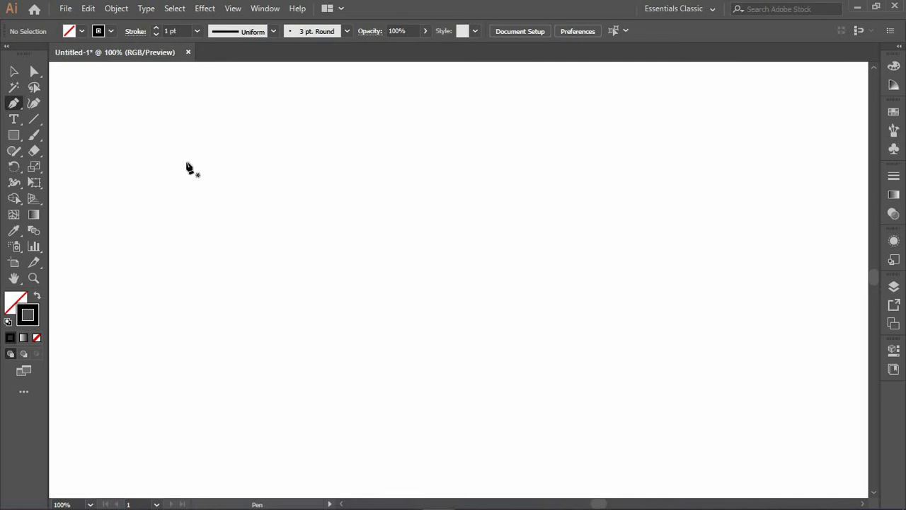
{"action": "mouse_move", "coordinate": [187, 163]}
{"action": "left_mouse_down"}
{"action": "mouse_move", "coordinate": [204, 184]}
{"action": "mouse_move", "coordinate": [200, 168]}
{"action": "mouse_move", "coordinate": [182, 169]}
{"action": "left_mouse_up"}
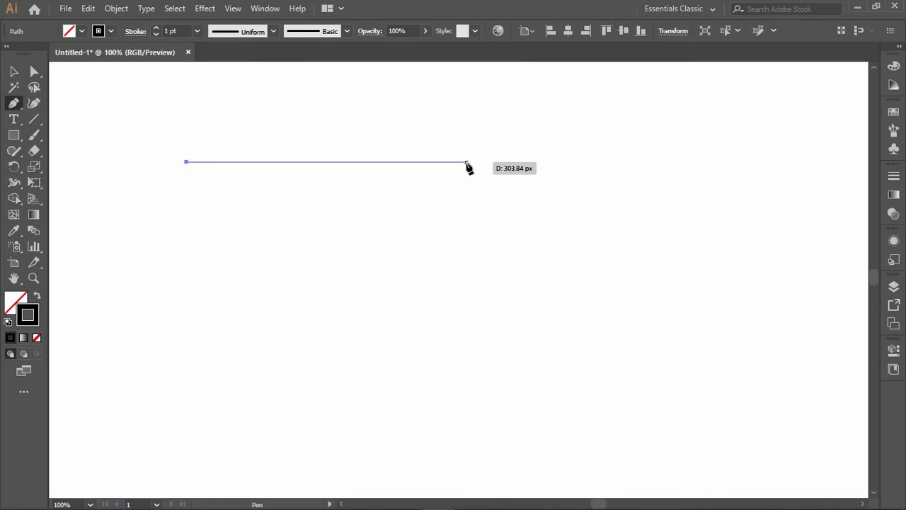
{"action": "left_click", "coordinate": [467, 163]}
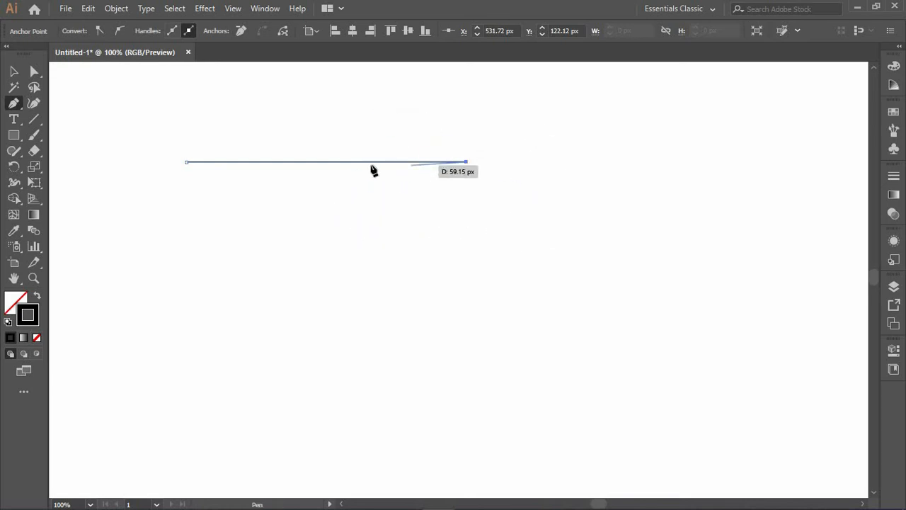
{"action": "left_click", "coordinate": [534, 205]}
{"action": "left_click", "coordinate": [487, 264]}
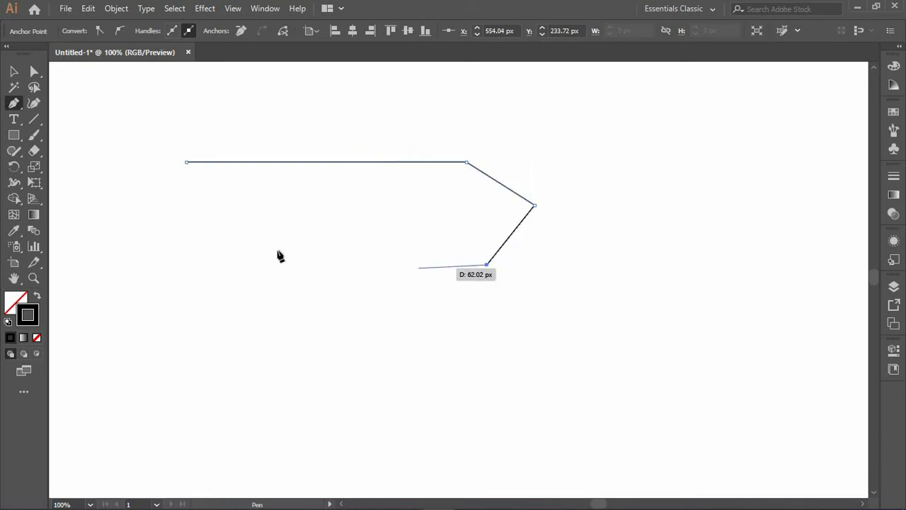
{"action": "left_click", "coordinate": [186, 264]}
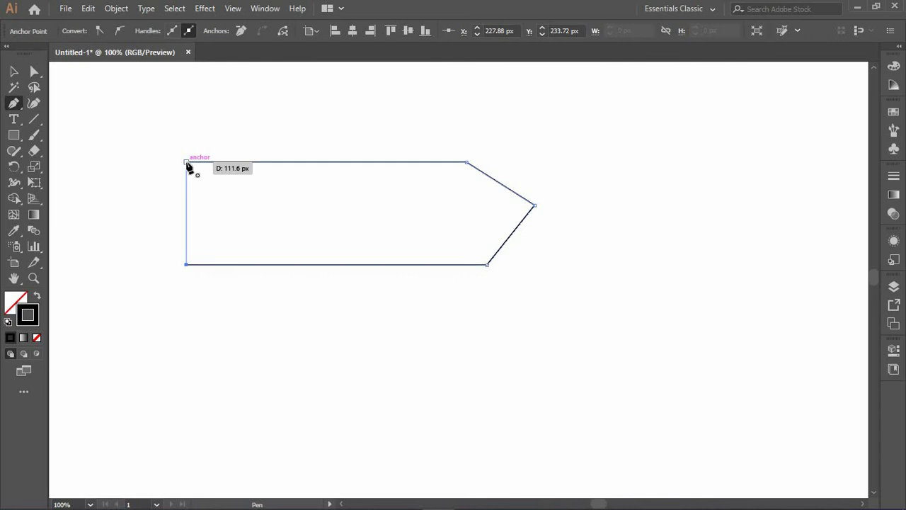
{"action": "left_click", "coordinate": [186, 163]}
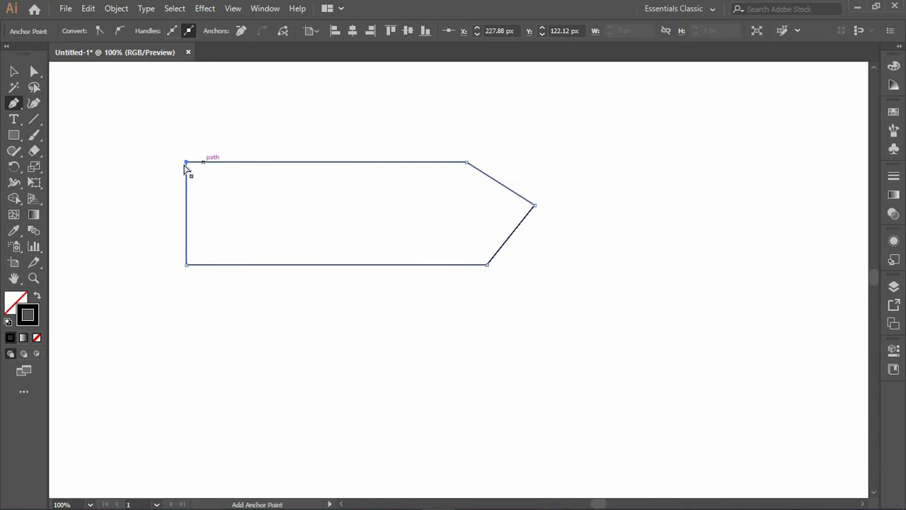
- Move the top-left corner anchor slightly outward, then undo back to the path's first anchor point
{"action": "mouse_move", "coordinate": [187, 162]}
{"action": "left_mouse_down"}
{"action": "mouse_move", "coordinate": [135, 126]}
{"action": "mouse_move", "coordinate": [176, 137]}
{"action": "mouse_move", "coordinate": [140, 175]}
{"action": "mouse_move", "coordinate": [176, 132]}
{"action": "mouse_move", "coordinate": [131, 148]}
{"action": "mouse_move", "coordinate": [173, 160]}
{"action": "left_mouse_up"}
{"action": "left_click", "coordinate": [142, 162]}
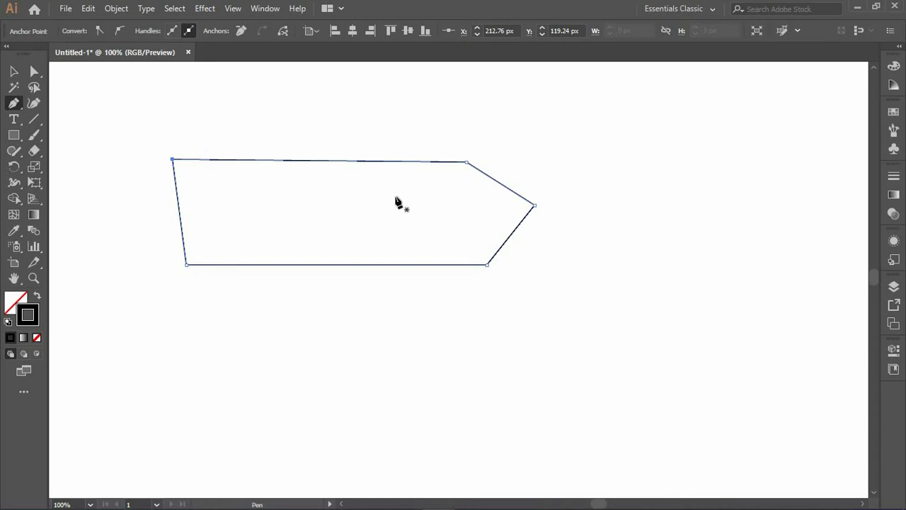
{"action": "key", "text": "ctrl+z"}
{"action": "key", "text": "ctrl+z"}
{"action": "key", "text": "ctrl+z"}
{"action": "key", "text": "ctrl+z"}
{"action": "key", "text": "ctrl+z"}
{"action": "key", "text": "ctrl+z"}
{"action": "key", "text": "ctrl+z"}
{"action": "key", "text": "ctrl+z"}
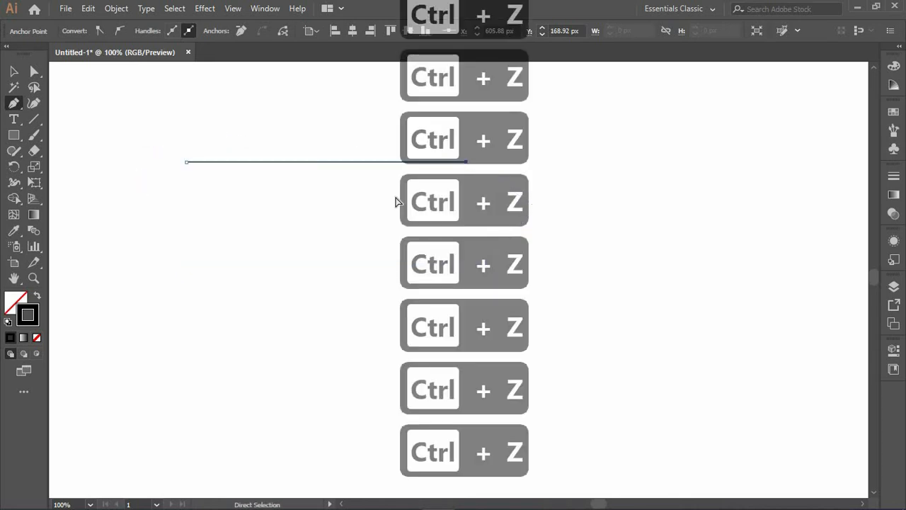
{"action": "key", "text": "ctrl+z"}
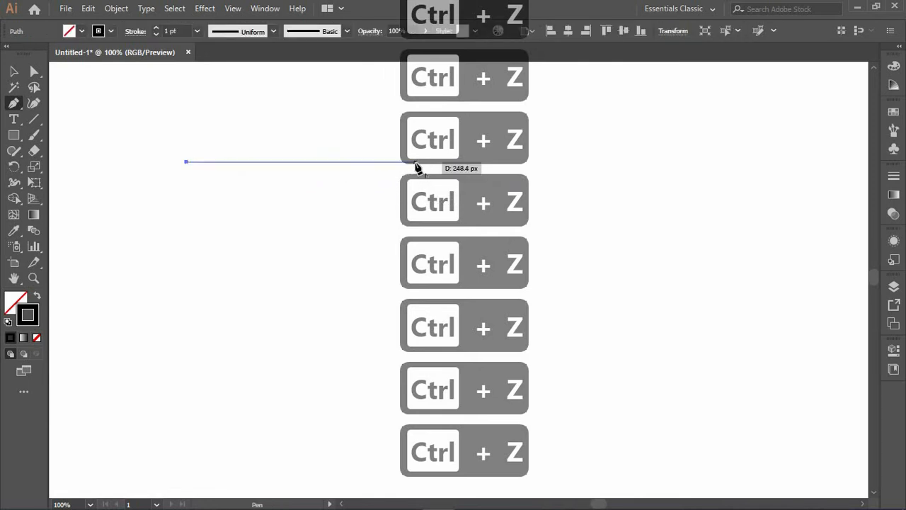
- Add a second anchor about 250 px to the right to make a straight line, and end the path
{"action": "left_click", "coordinate": [415, 162]}
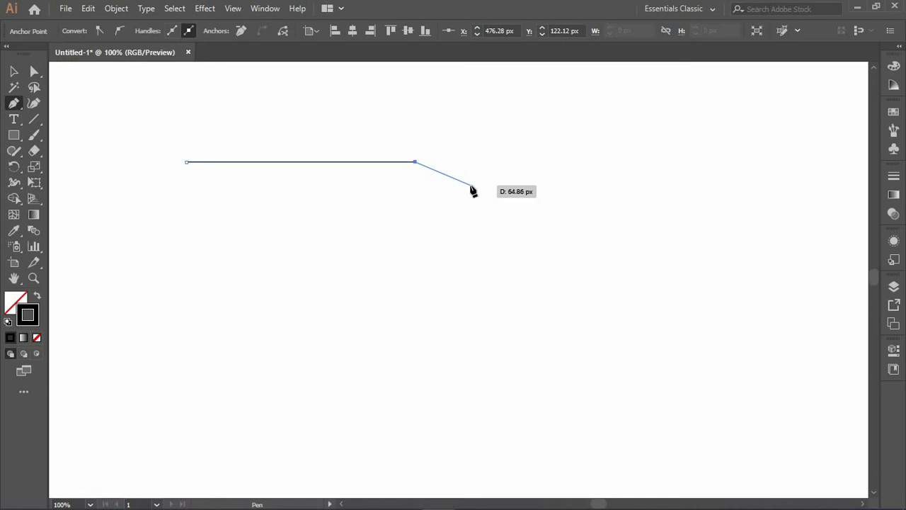
{"action": "key", "text": "Escape"}
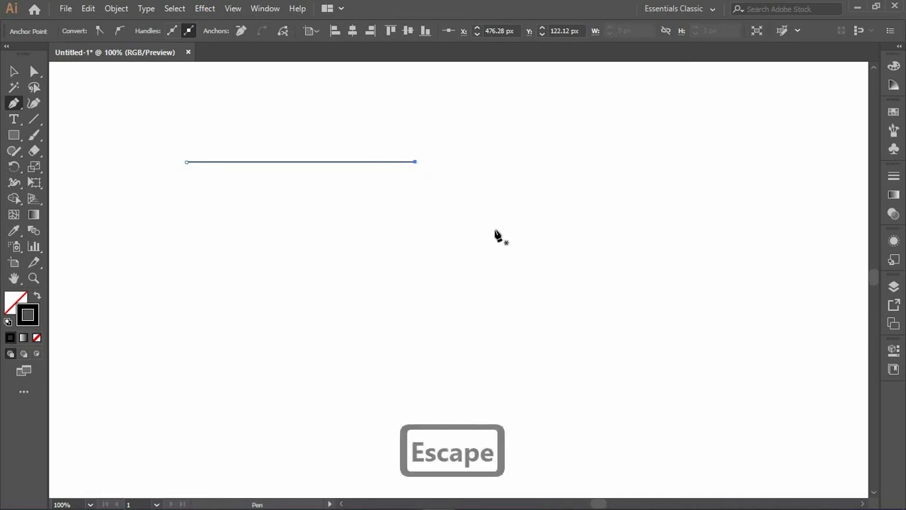
{"action": "left_click", "coordinate": [600, 167]}
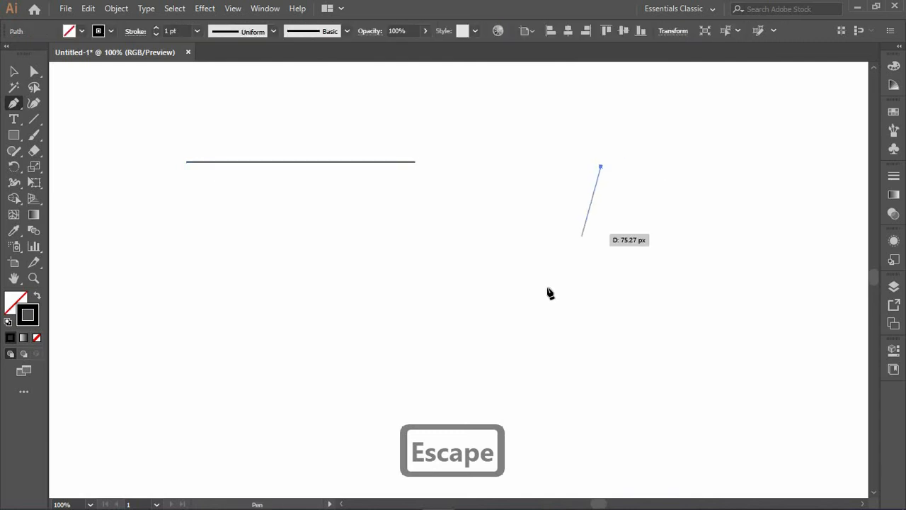
{"action": "left_click", "coordinate": [541, 293]}
{"action": "left_click", "coordinate": [499, 227]}
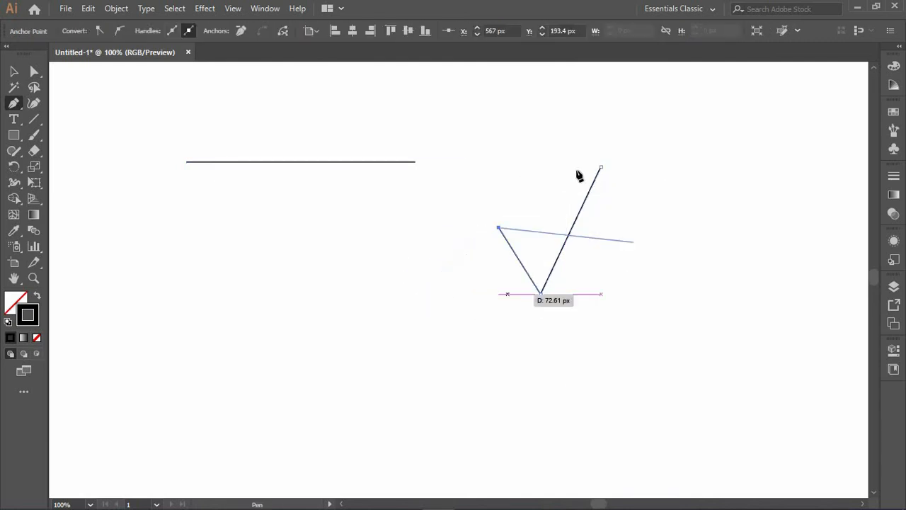
{"action": "left_click", "coordinate": [544, 149]}
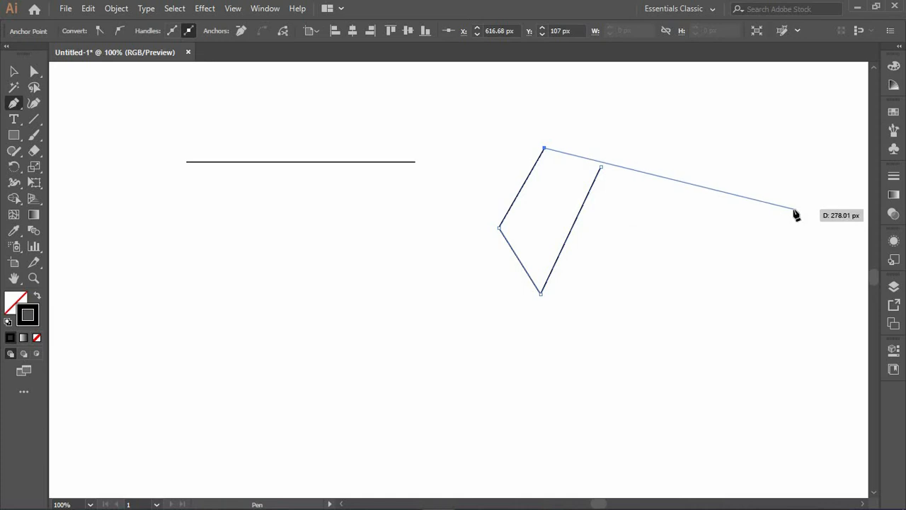
{"action": "key", "text": "ctrl+z"}
{"action": "key", "text": "ctrl+z"}
{"action": "key", "text": "ctrl+z"}
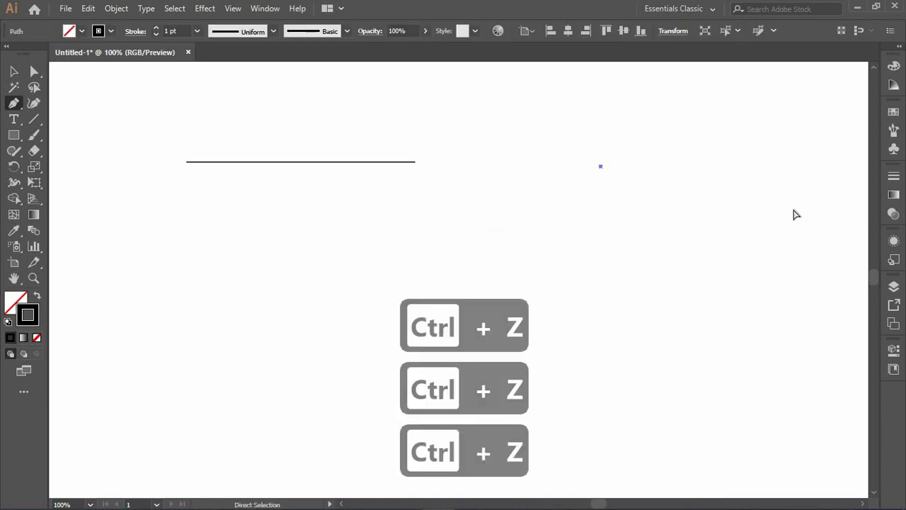
{"action": "key", "text": "ctrl+z"}
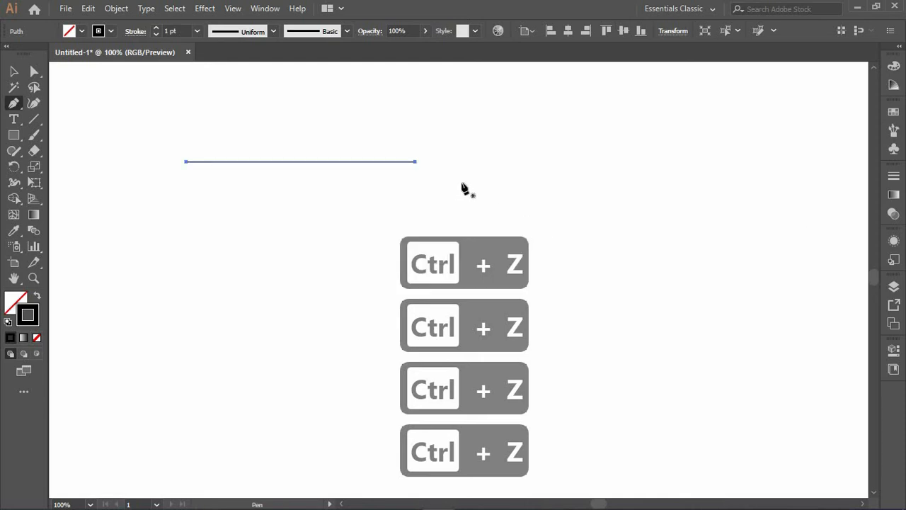
- Resume drawing the open path from the line's right endpoint
{"action": "left_click", "coordinate": [415, 162]}
{"action": "key", "text": "Escape"}
{"action": "left_click_drag", "start_coordinate": [416, 163], "coordinate": [696, 177]}
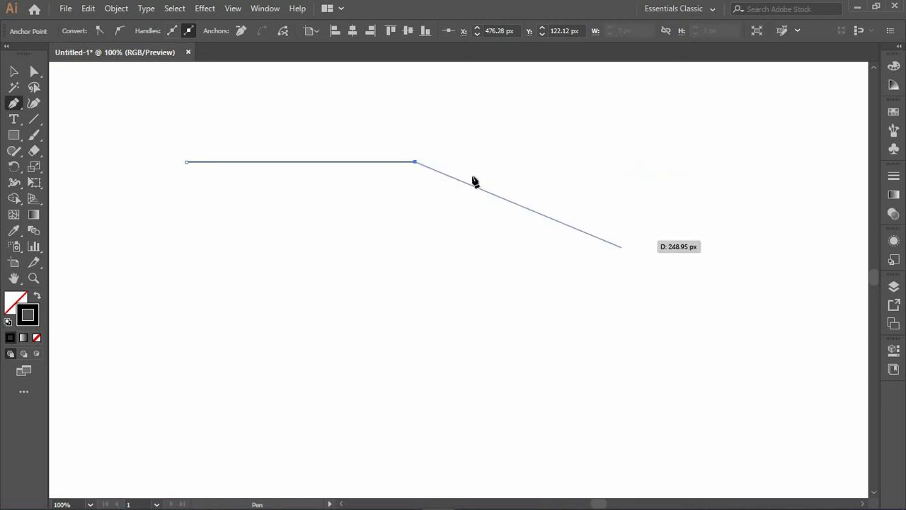
{"action": "left_click", "coordinate": [629, 155]}
{"action": "left_click", "coordinate": [594, 295]}
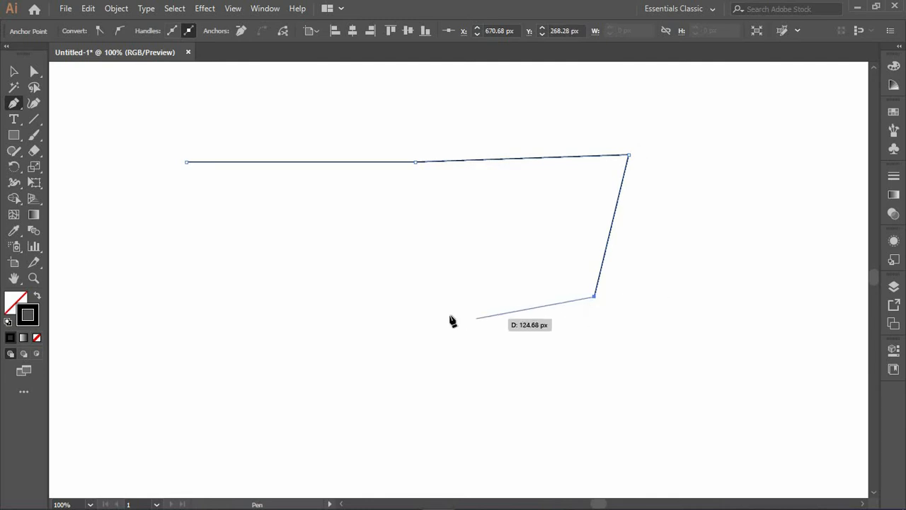
{"action": "left_click", "coordinate": [547, 212]}
{"action": "left_click", "coordinate": [413, 273]}
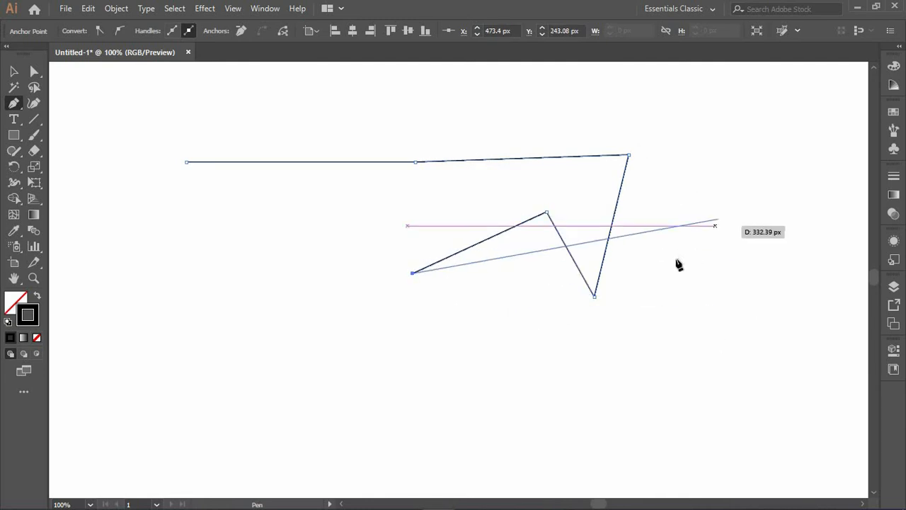
{"action": "key", "text": "ctrl+z"}
{"action": "key", "text": "ctrl+z"}
{"action": "key", "text": "ctrl+z"}
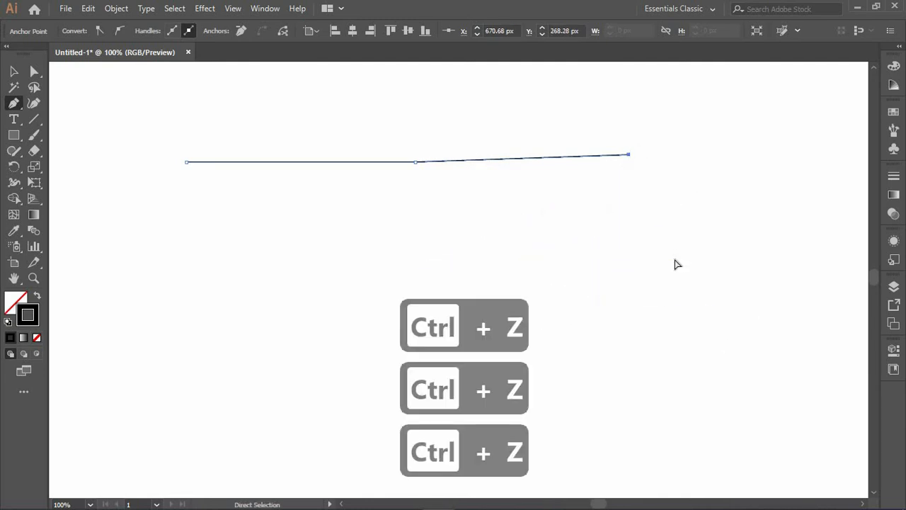
{"action": "key", "text": "ctrl+z"}
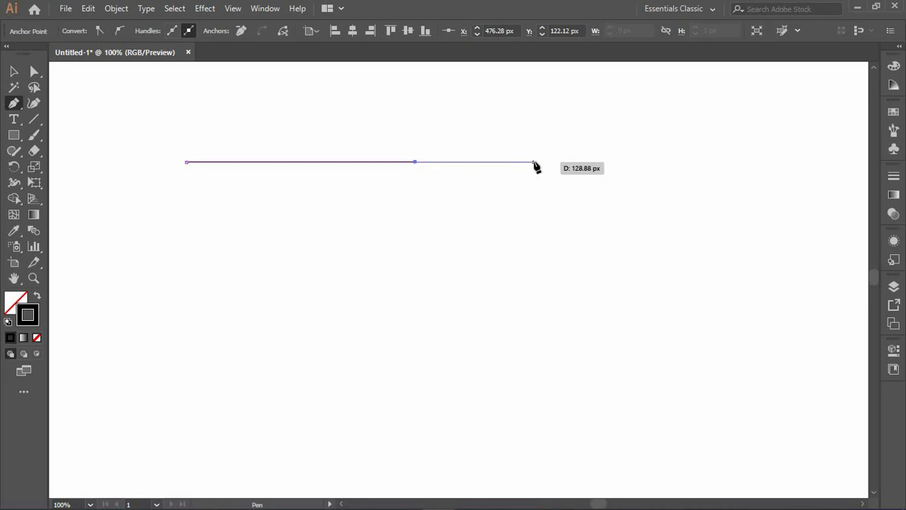
- Add an anchor about 130 px further right, dragging out handles to form an arched segment, and adjust its handle
{"action": "left_click", "coordinate": [534, 162]}
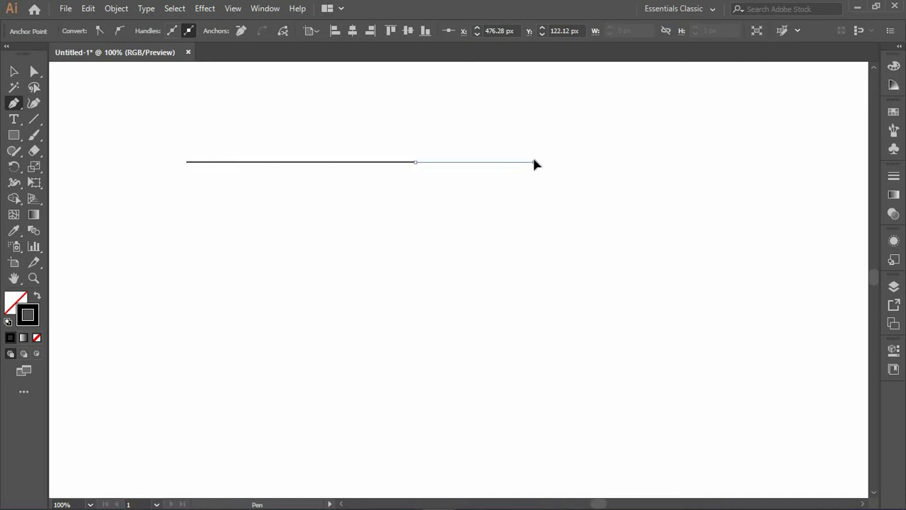
{"action": "left_click_drag", "start_coordinate": [534, 163], "coordinate": [595, 236]}
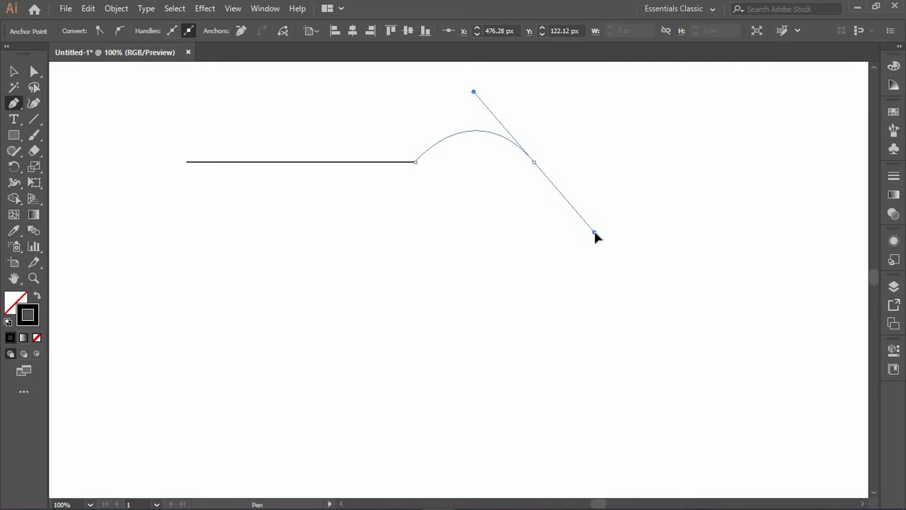
{"action": "mouse_move", "coordinate": [610, 229]}
{"action": "left_mouse_down"}
{"action": "mouse_move", "coordinate": [578, 215]}
{"action": "mouse_move", "coordinate": [587, 247]}
{"action": "mouse_move", "coordinate": [603, 241]}
{"action": "left_mouse_up"}
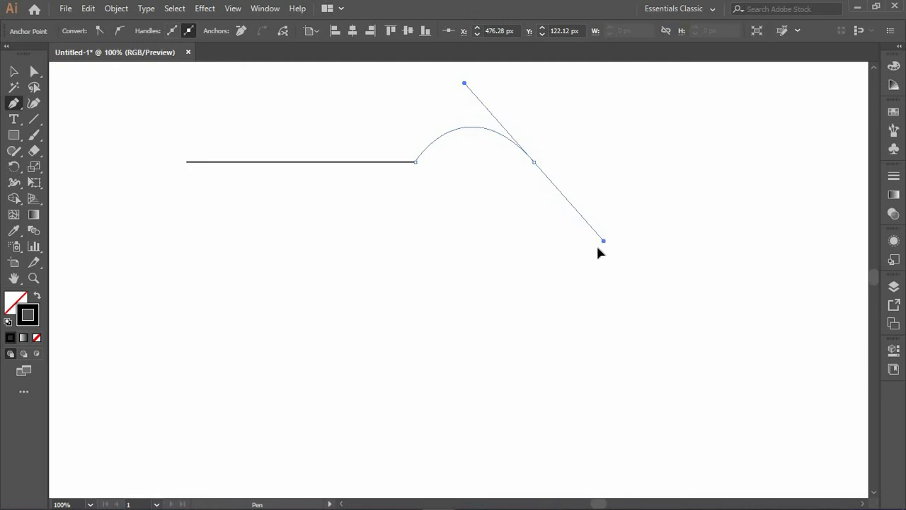
{"action": "left_click_drag", "start_coordinate": [597, 248], "coordinate": [587, 252]}
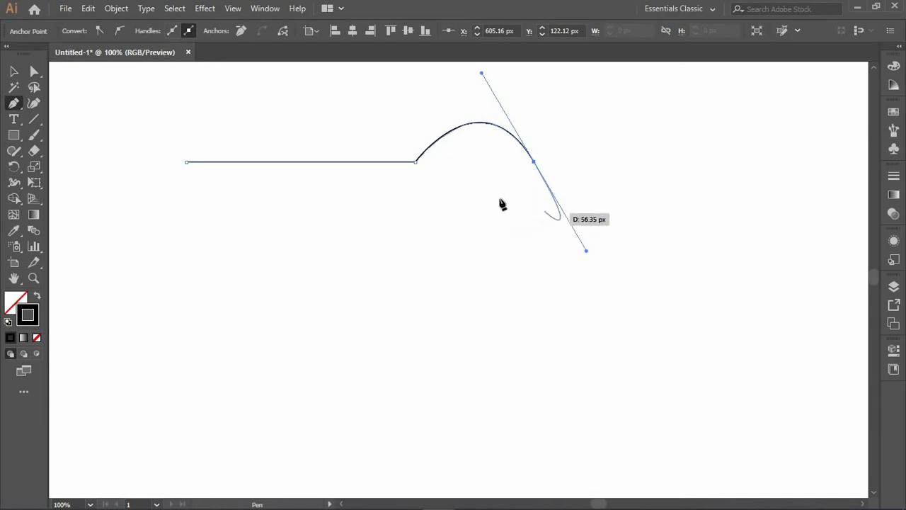
{"action": "left_click", "coordinate": [533, 163]}
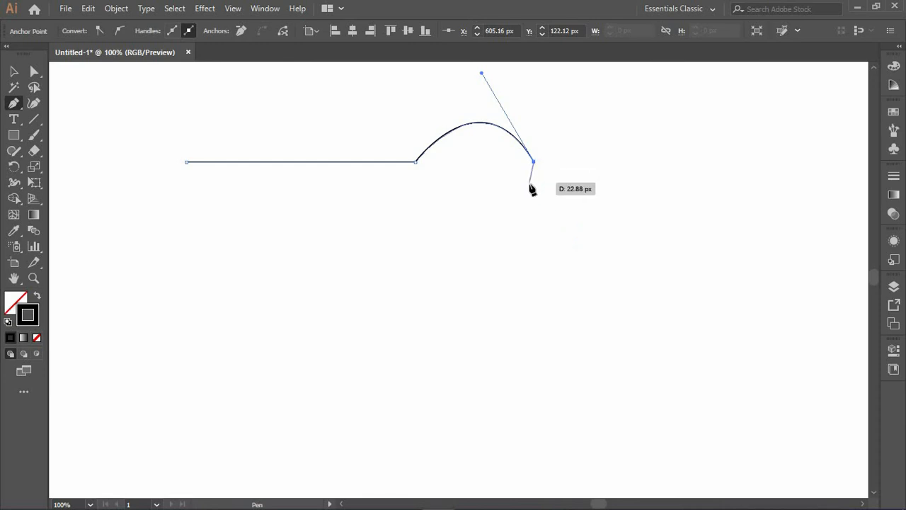
{"action": "left_click_drag", "start_coordinate": [534, 162], "coordinate": [565, 230]}
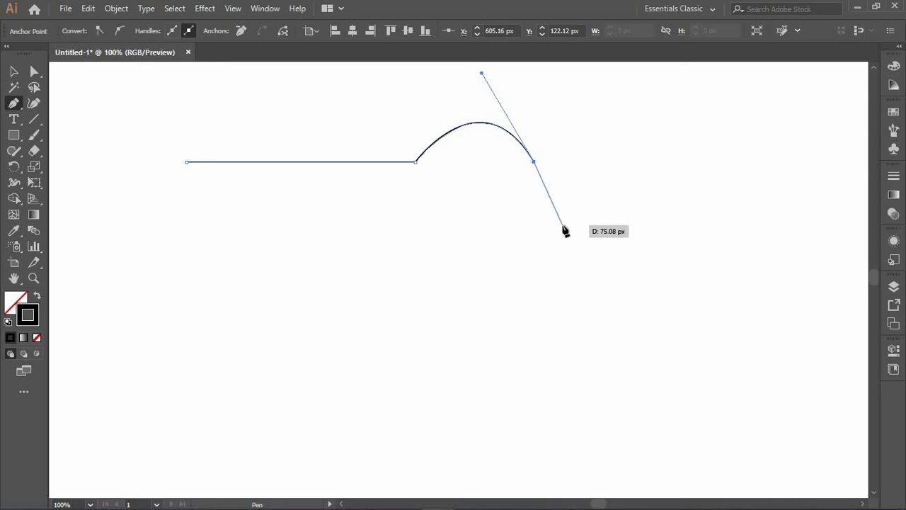
{"action": "left_click_drag", "start_coordinate": [565, 230], "coordinate": [562, 231]}
{"action": "key", "text": "ctrl+z"}
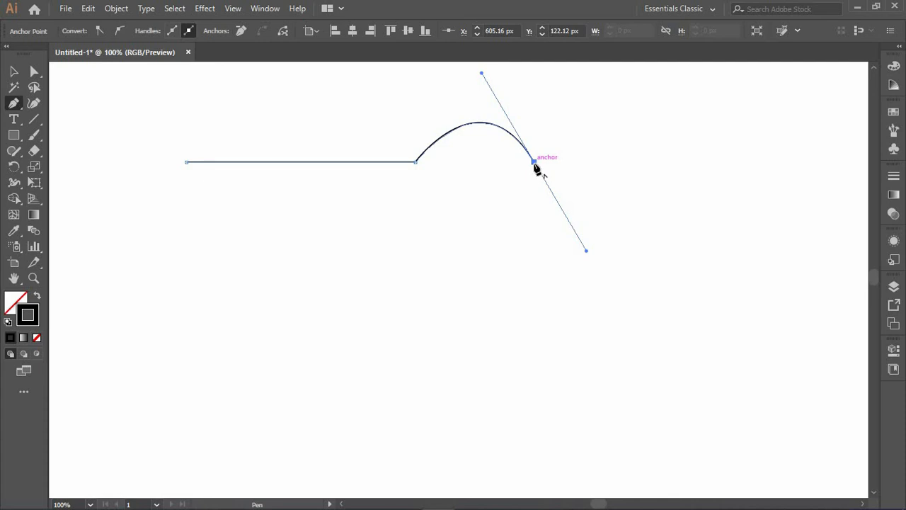
- Break the outgoing handle at the arc's end and add four straight-segment anchors in a zigzag, then end the path
{"action": "mouse_move", "coordinate": [536, 168]}
{"action": "left_mouse_down"}
{"action": "mouse_move", "coordinate": [542, 245]}
{"action": "mouse_move", "coordinate": [486, 302]}
{"action": "mouse_move", "coordinate": [533, 161]}
{"action": "left_mouse_up"}
{"action": "left_click", "coordinate": [404, 261]}
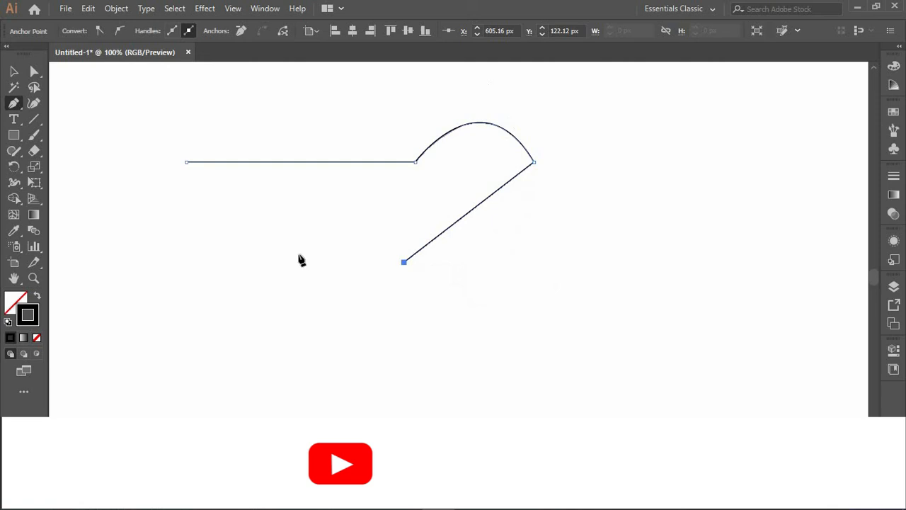
{"action": "left_click", "coordinate": [232, 205]}
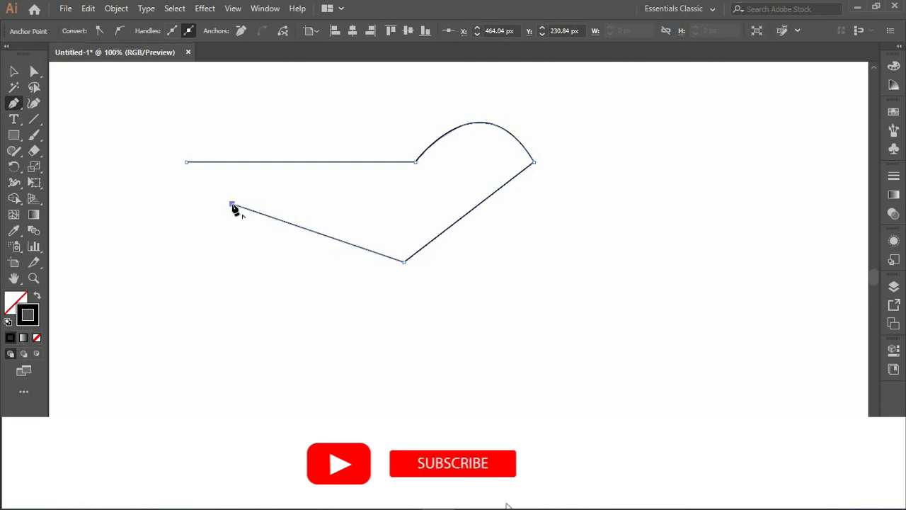
{"action": "left_click", "coordinate": [365, 350]}
{"action": "left_click", "coordinate": [506, 230]}
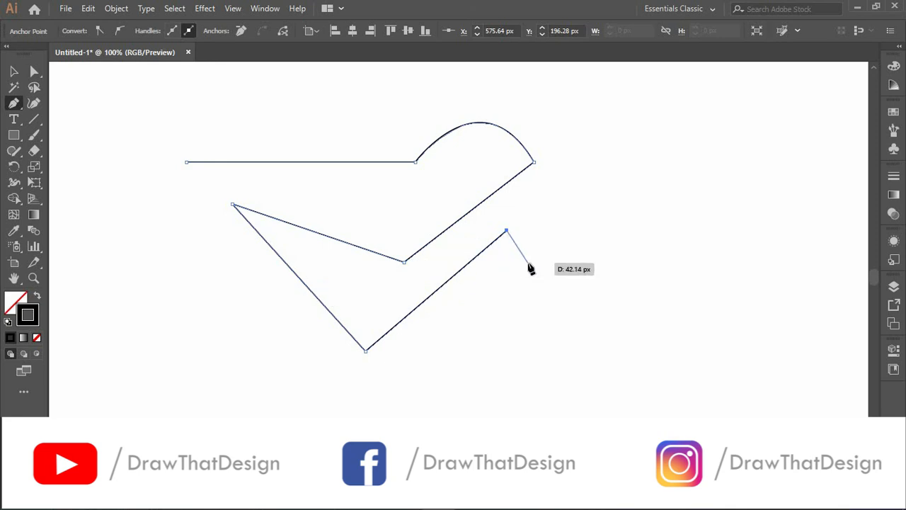
{"action": "key", "text": "Escape"}
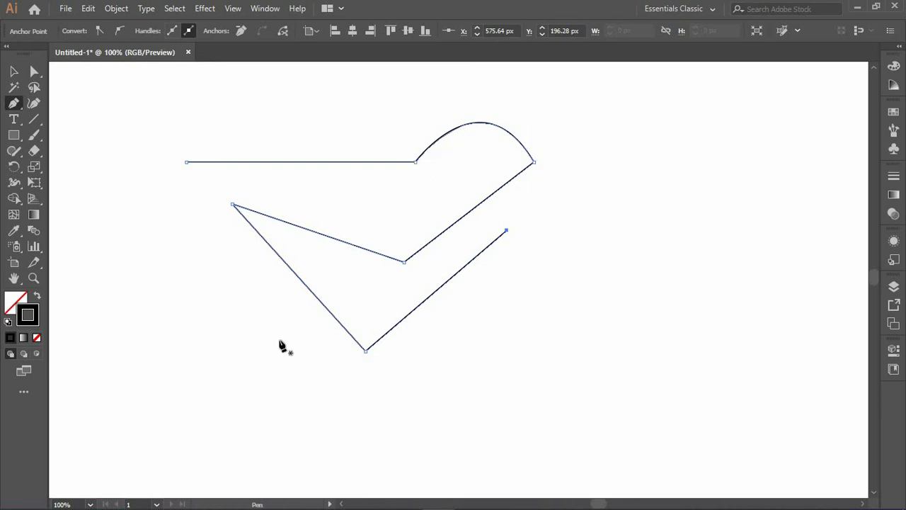
- Delete the three middle zigzag anchor points from the path
{"action": "left_click", "coordinate": [365, 351]}
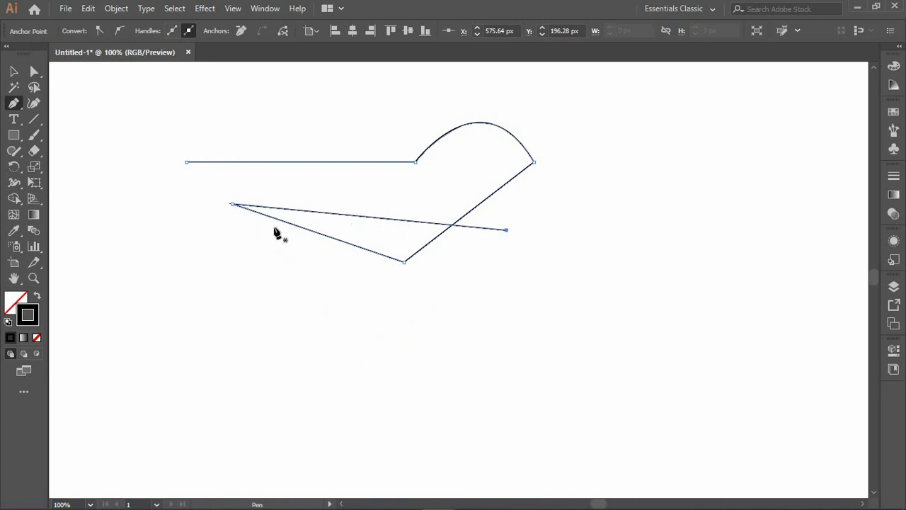
{"action": "left_click", "coordinate": [233, 204]}
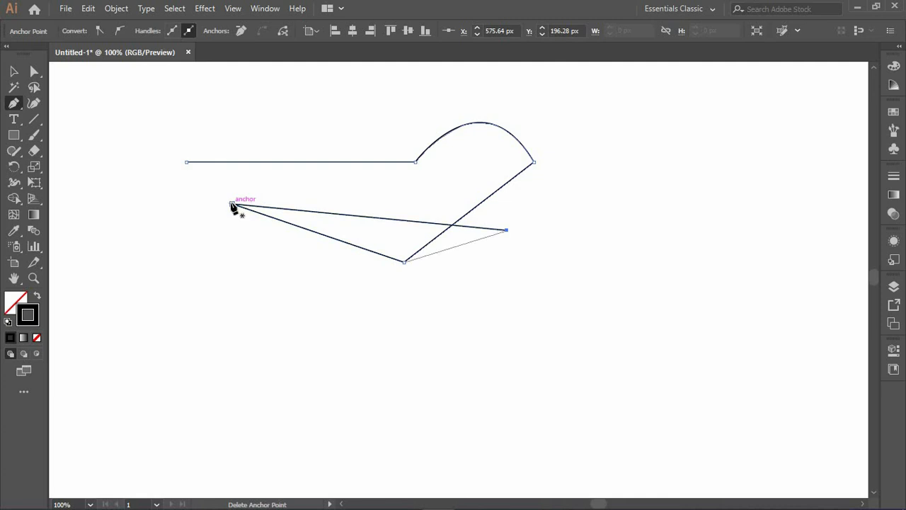
{"action": "left_click", "coordinate": [404, 261]}
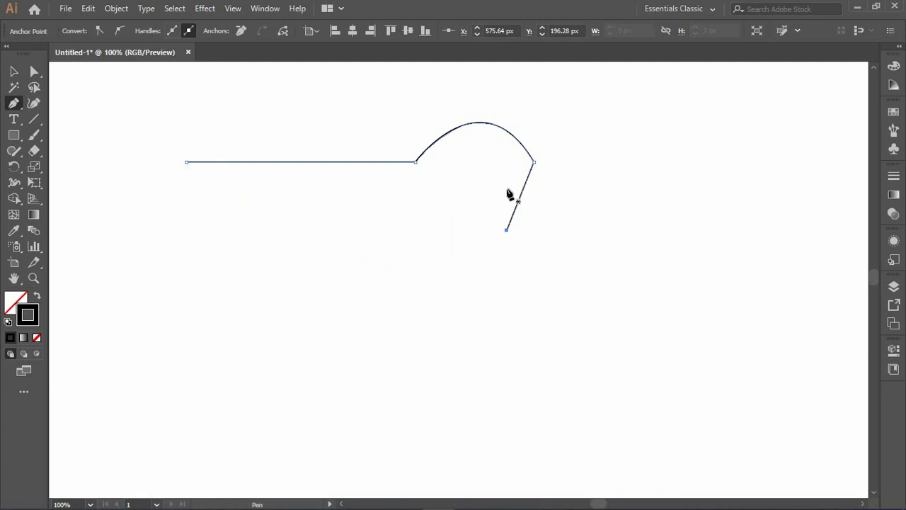
- Delete the arc's end anchor, then select and delete the path's lower endpoint, leaving only the straight line
{"action": "left_click", "coordinate": [534, 163]}
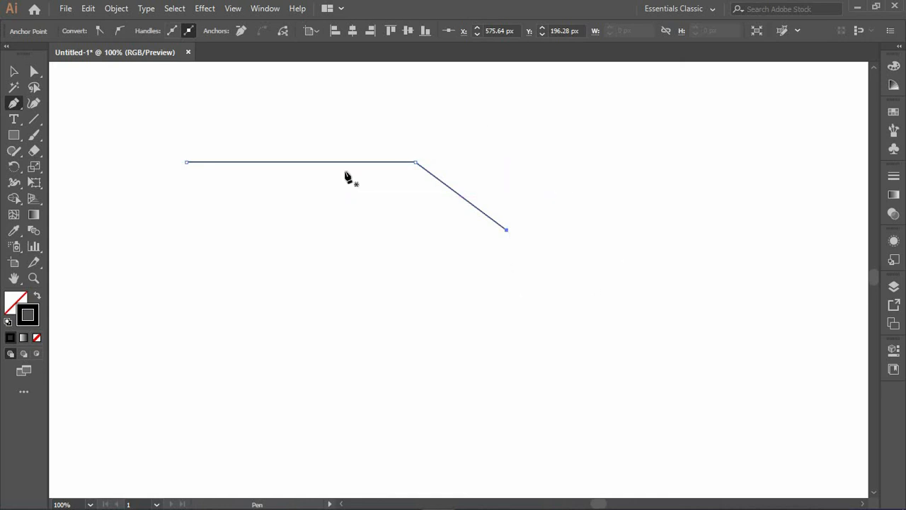
{"action": "left_click", "coordinate": [35, 72]}
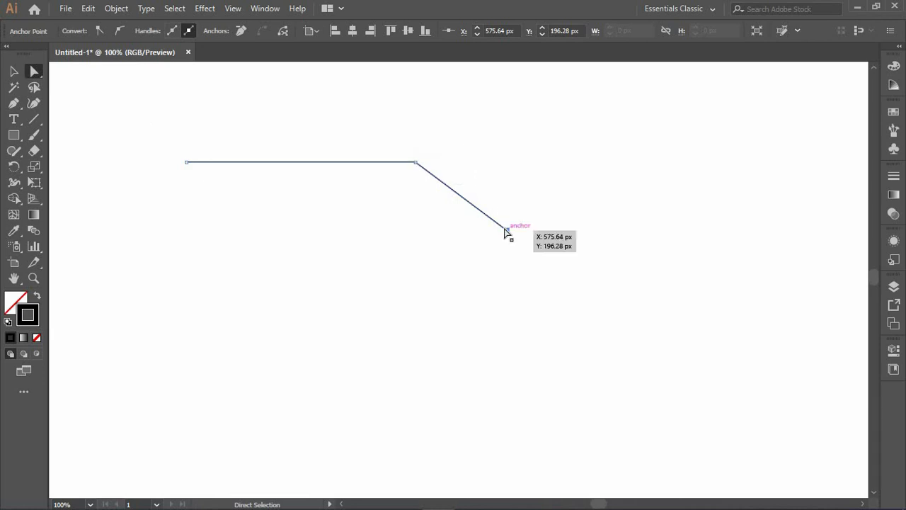
{"action": "left_click_drag", "start_coordinate": [506, 229], "coordinate": [505, 228]}
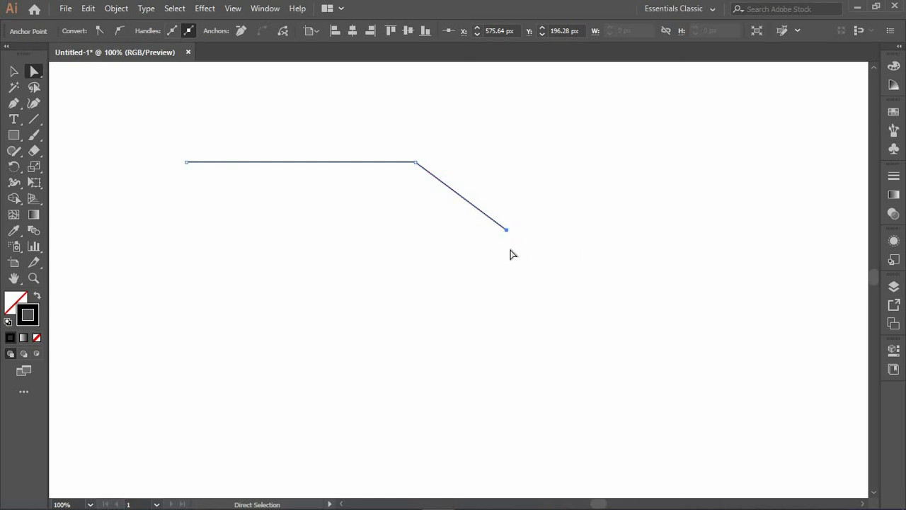
{"action": "key", "text": "Delete"}
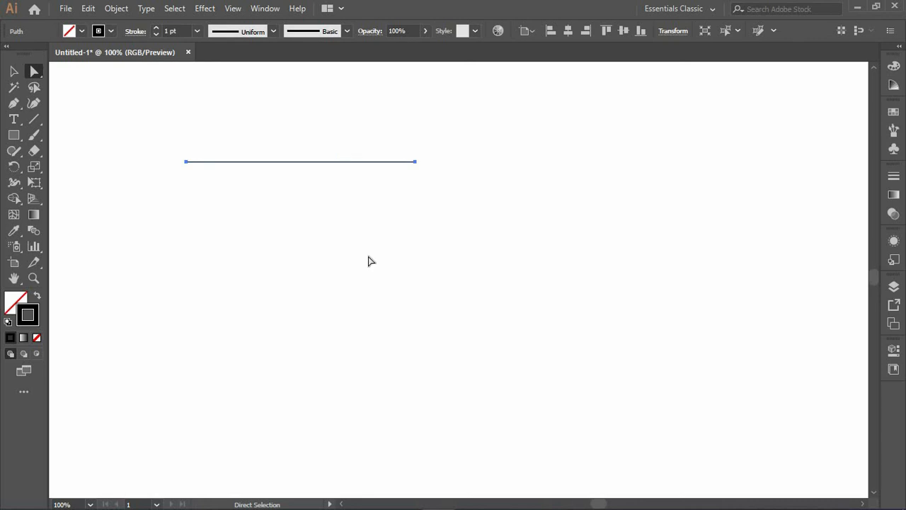
- Delete the whole line and undo the deletion
{"action": "key", "text": "Delete"}
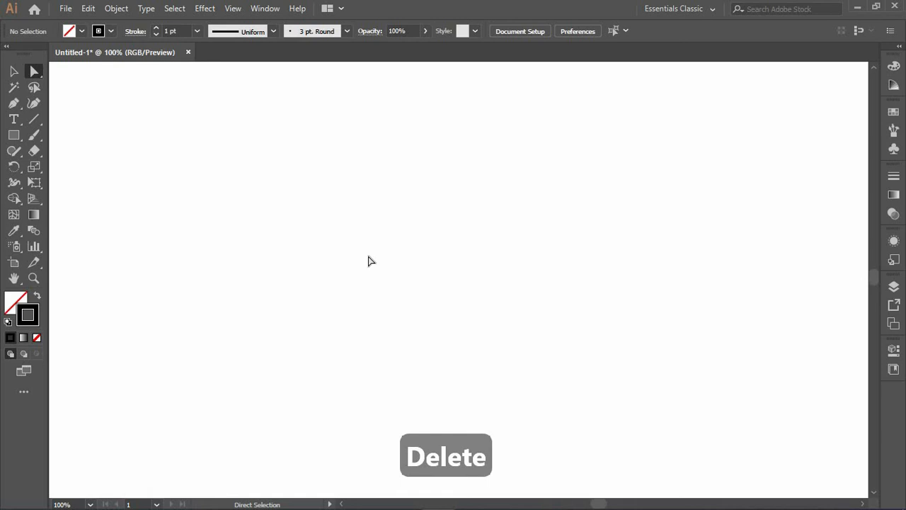
{"action": "key", "text": "ctrl+z"}
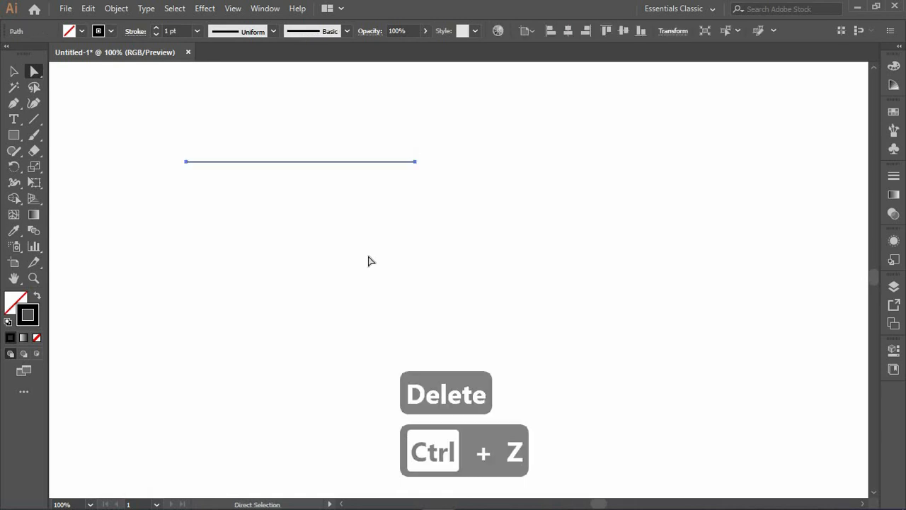
- Extend the line from its right endpoint with three straight segments in a zigzag, then end the path
{"action": "left_click", "coordinate": [376, 170]}
{"action": "left_click", "coordinate": [376, 166]}
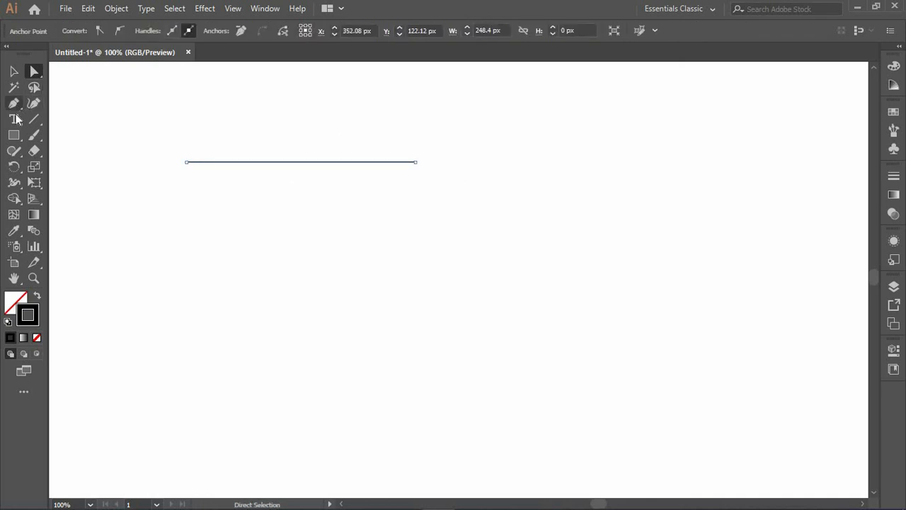
{"action": "left_click", "coordinate": [14, 103]}
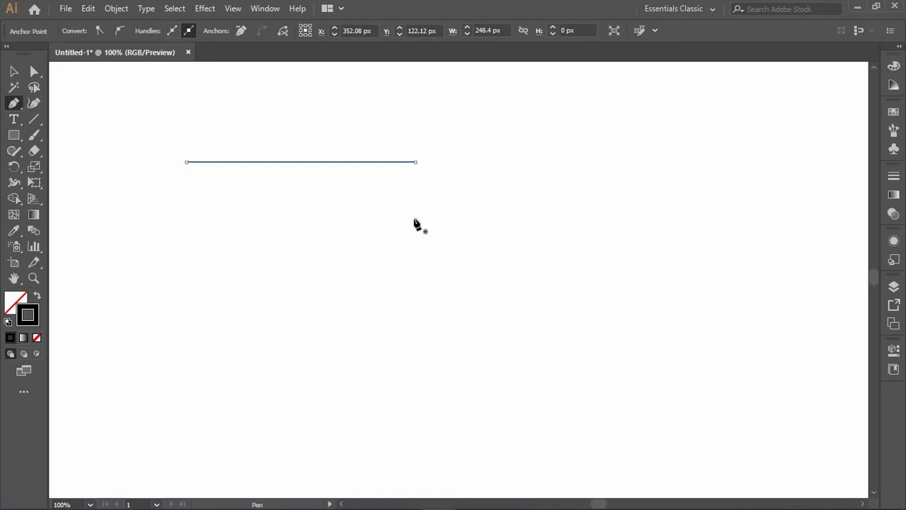
{"action": "left_click", "coordinate": [543, 191]}
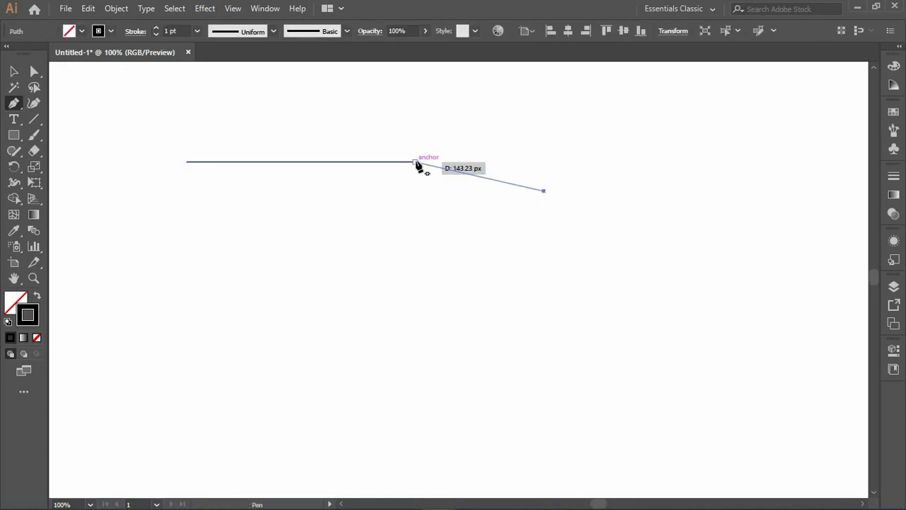
{"action": "left_click", "coordinate": [416, 162]}
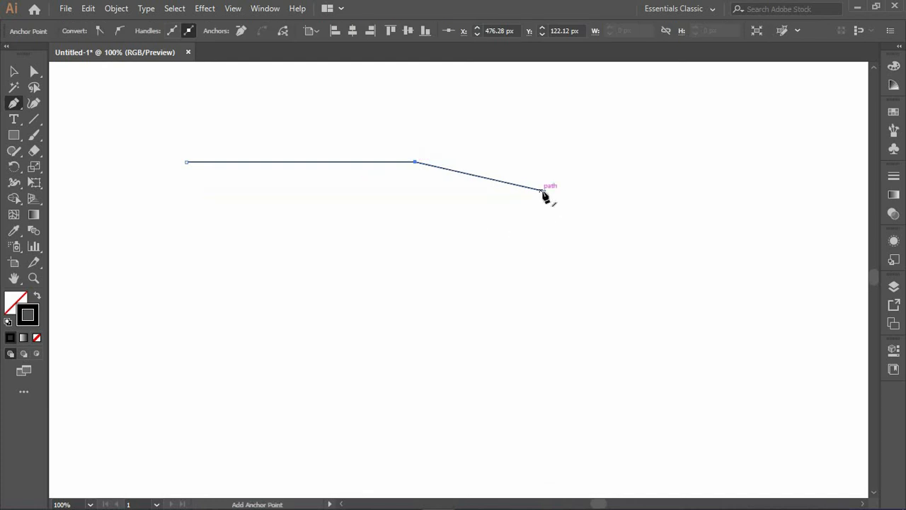
{"action": "left_click", "coordinate": [416, 260]}
{"action": "left_click", "coordinate": [558, 313]}
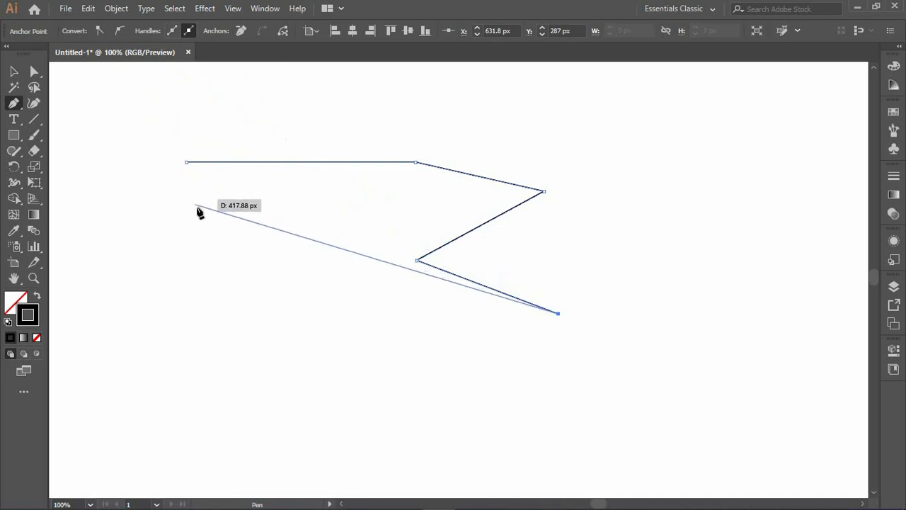
{"action": "key", "text": "Escape"}
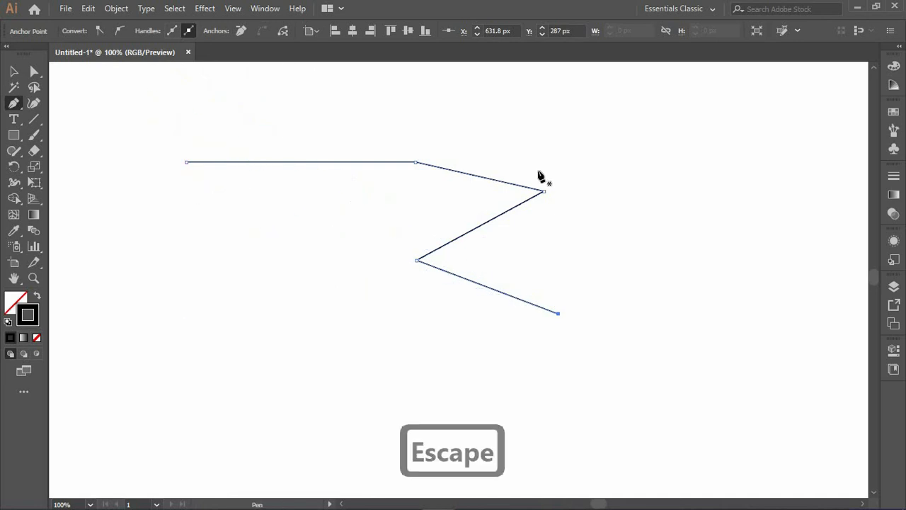
- Cut the path at the zigzag's upper-right anchor, pull the cut ends apart, and undo those changes
{"action": "left_click", "coordinate": [34, 71]}
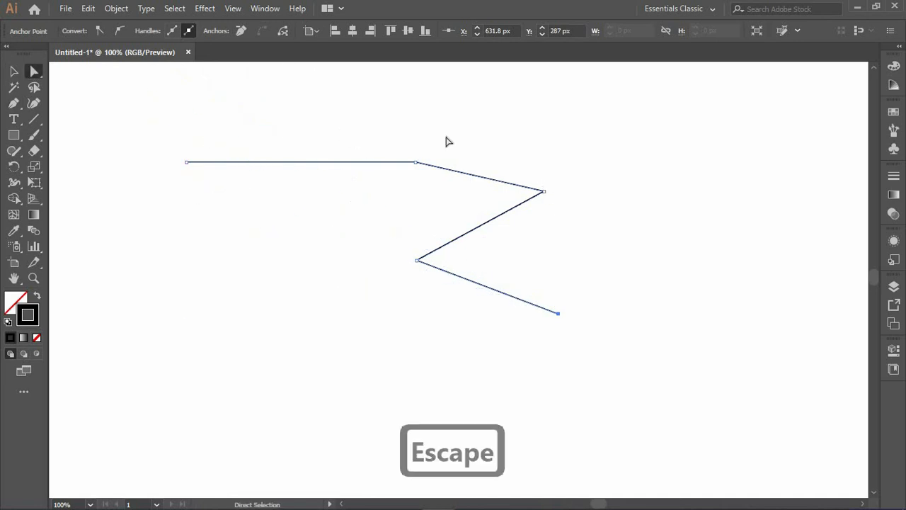
{"action": "left_click", "coordinate": [543, 191]}
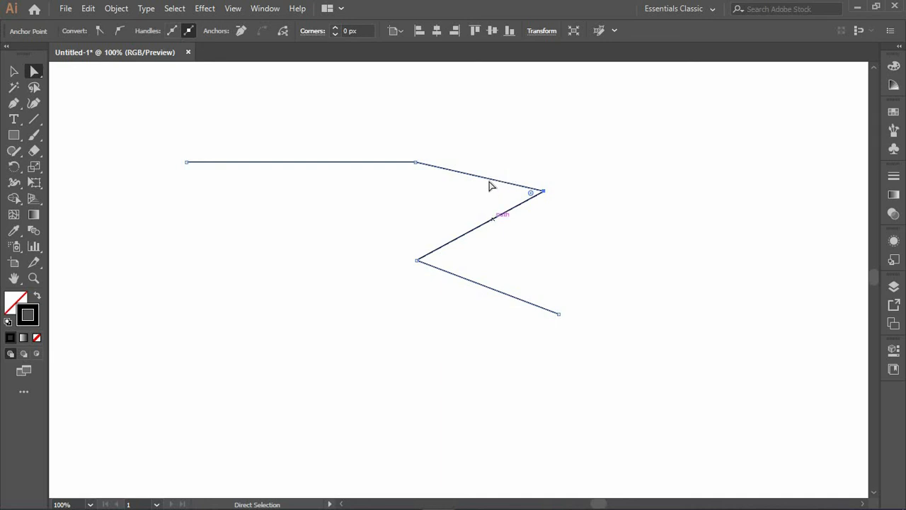
{"action": "left_click", "coordinate": [542, 191]}
{"action": "left_click", "coordinate": [282, 32]}
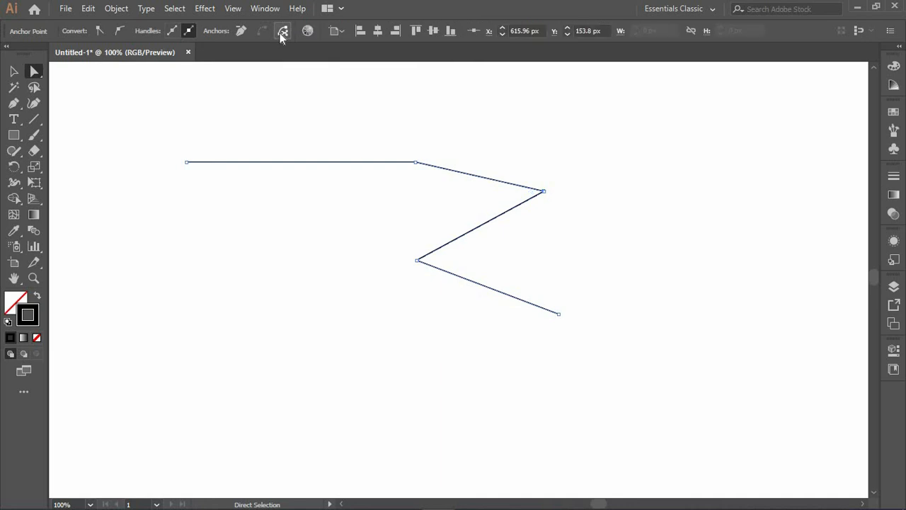
{"action": "left_click", "coordinate": [543, 218]}
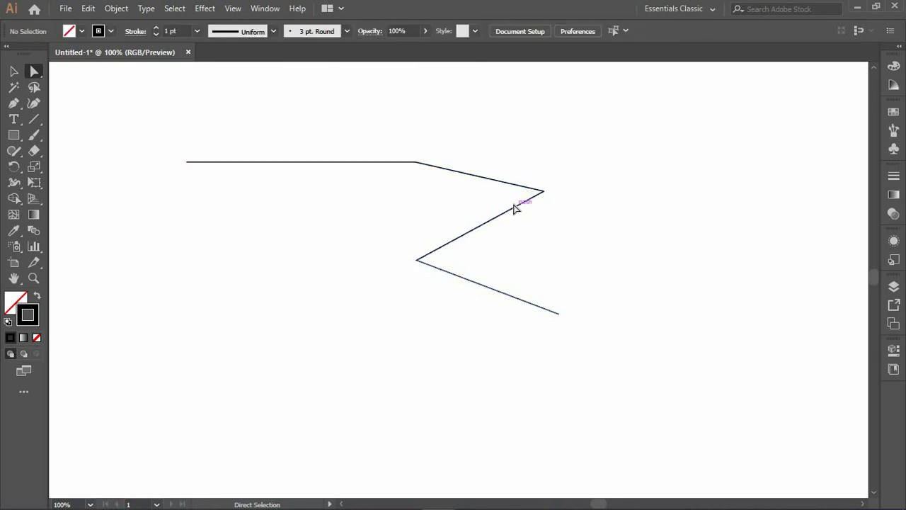
{"action": "left_click", "coordinate": [543, 201]}
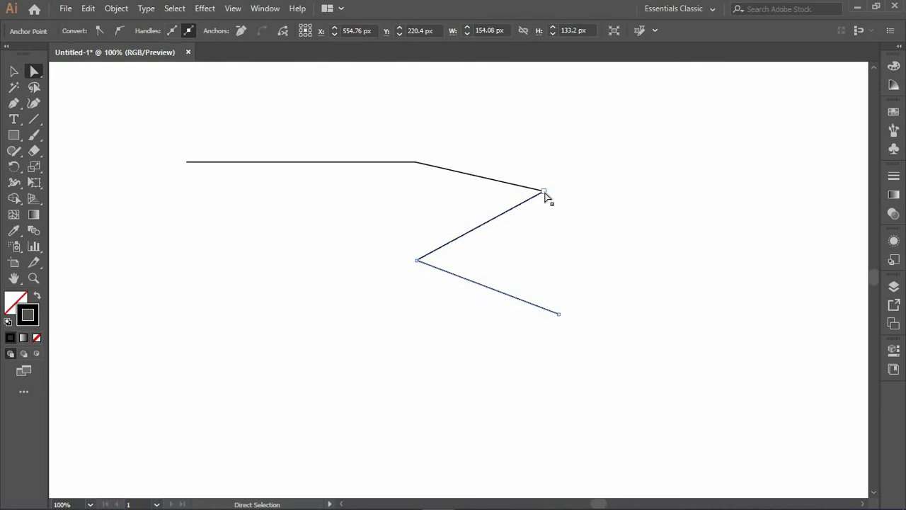
{"action": "left_click_drag", "start_coordinate": [544, 192], "coordinate": [555, 243]}
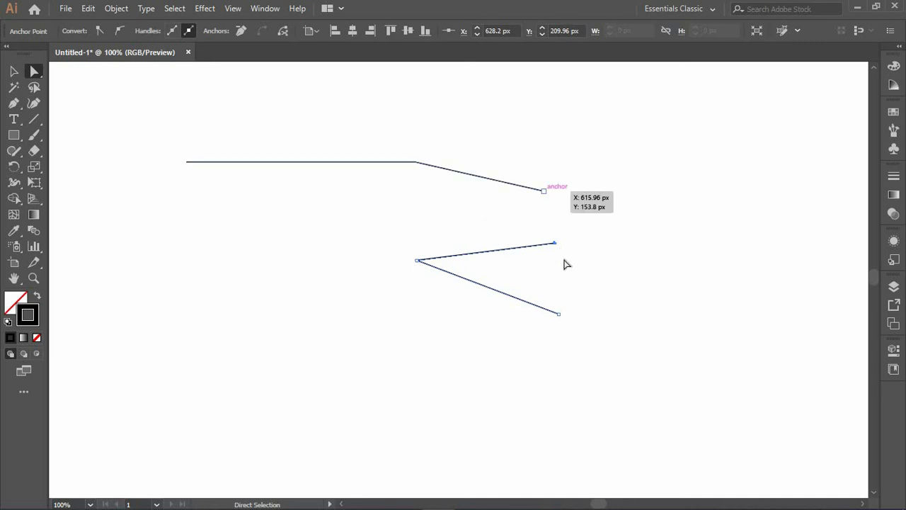
{"action": "key", "text": "ctrl+z"}
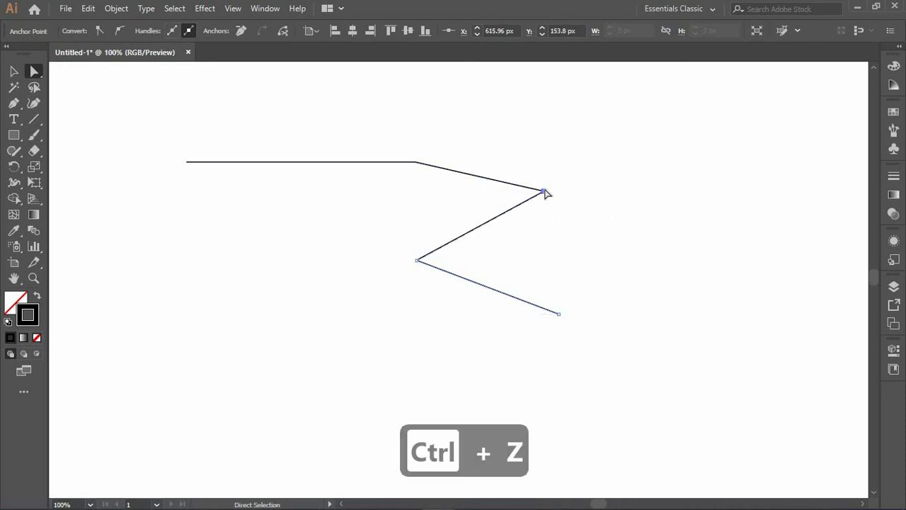
{"action": "left_click_drag", "start_coordinate": [545, 192], "coordinate": [558, 215]}
{"action": "key", "text": "ctrl+z"}
{"action": "key", "text": "ctrl+z"}
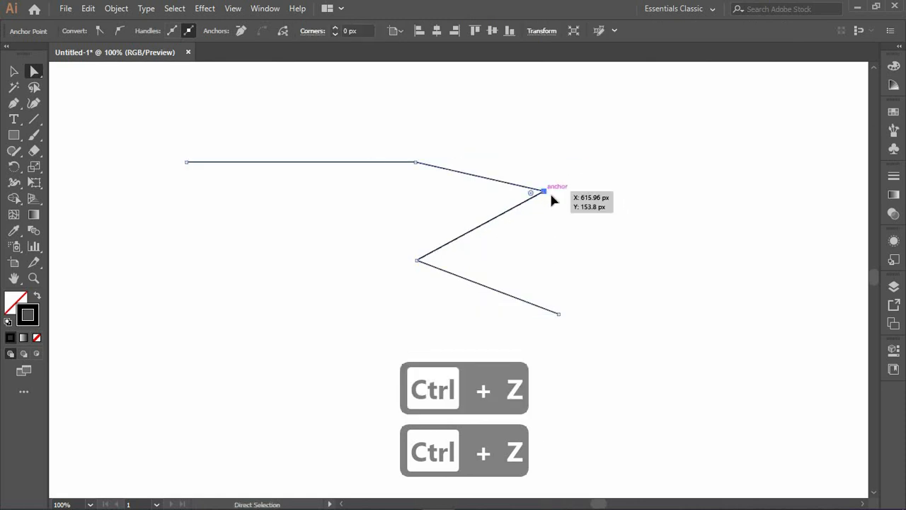
- Move the upper-right anchor about 53 px right, convert it to a smooth point and lengthen its lower handle
{"action": "left_click_drag", "start_coordinate": [554, 198], "coordinate": [592, 188]}
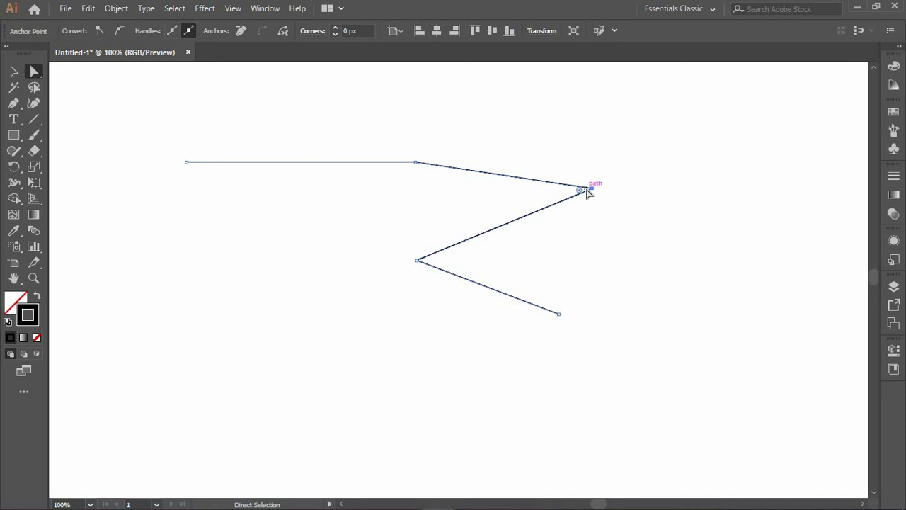
{"action": "left_click", "coordinate": [593, 191]}
{"action": "left_click", "coordinate": [118, 30]}
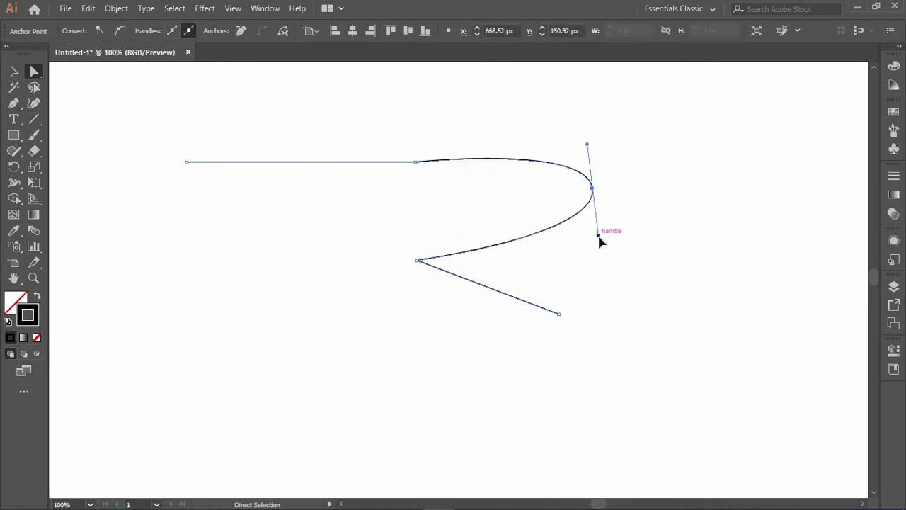
{"action": "left_click_drag", "start_coordinate": [598, 237], "coordinate": [616, 263]}
{"action": "left_click", "coordinate": [684, 172]}
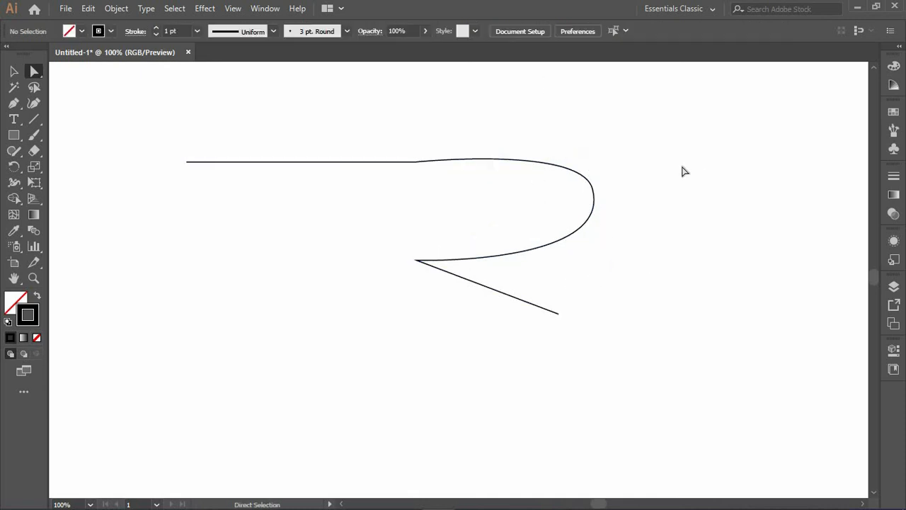
- Convert the upper-right anchor back to a corner point
{"action": "left_click", "coordinate": [593, 189]}
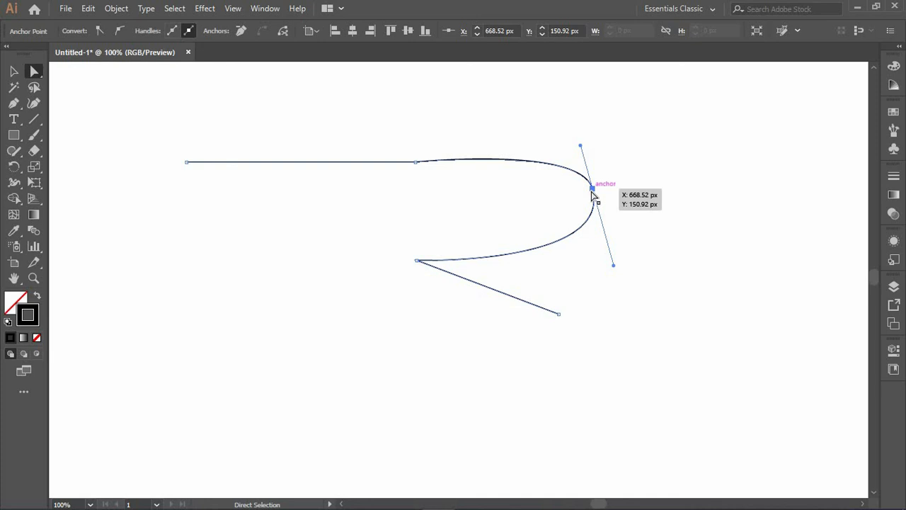
{"action": "left_click", "coordinate": [98, 33]}
{"action": "left_click_drag", "start_coordinate": [613, 178], "coordinate": [559, 226]}
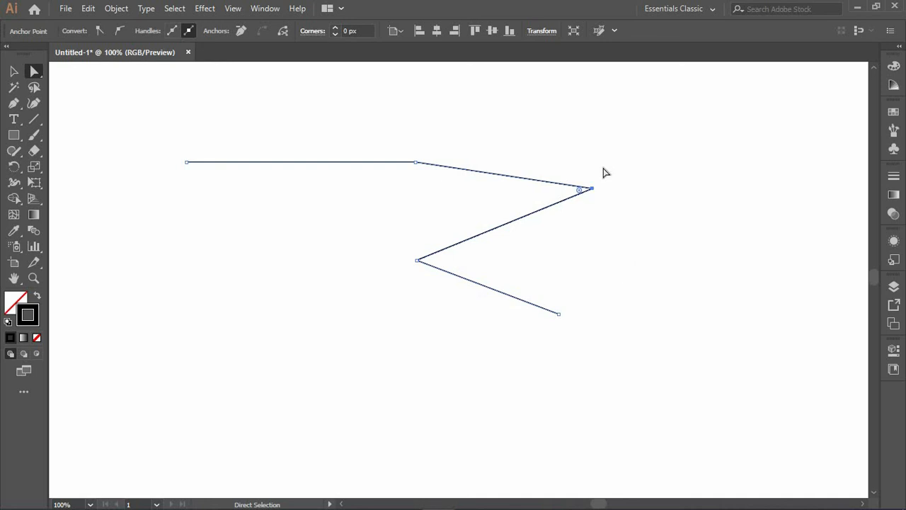